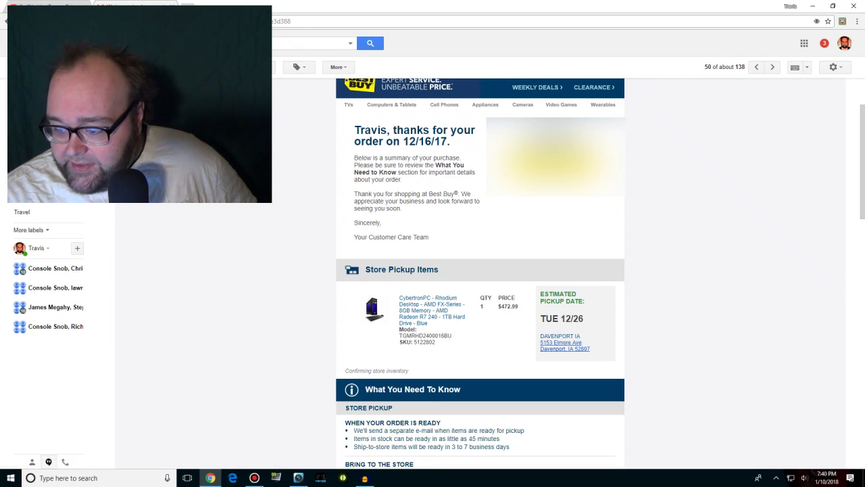
Highlight the pickup store address in the Best Buy confirmation email for the CybertronPC desktop.
{"action": "left_click_drag", "start_coordinate": [591, 349], "coordinate": [540, 335]}
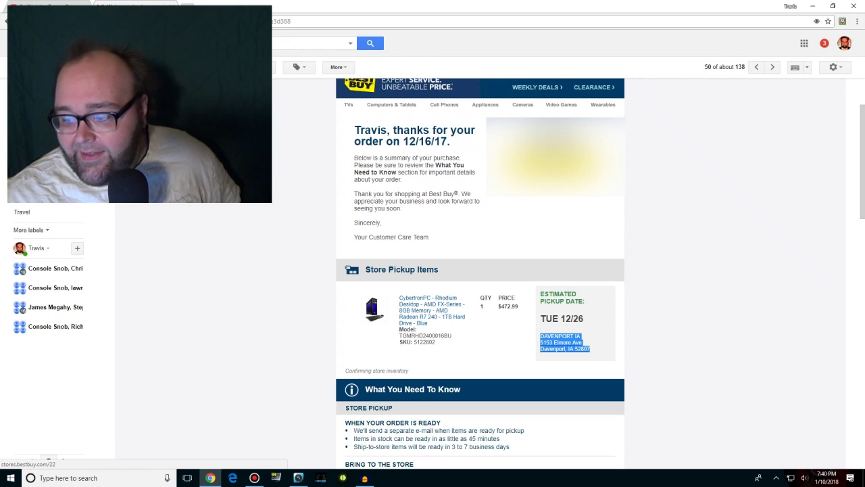
{"action": "left_click", "coordinate": [540, 335]}
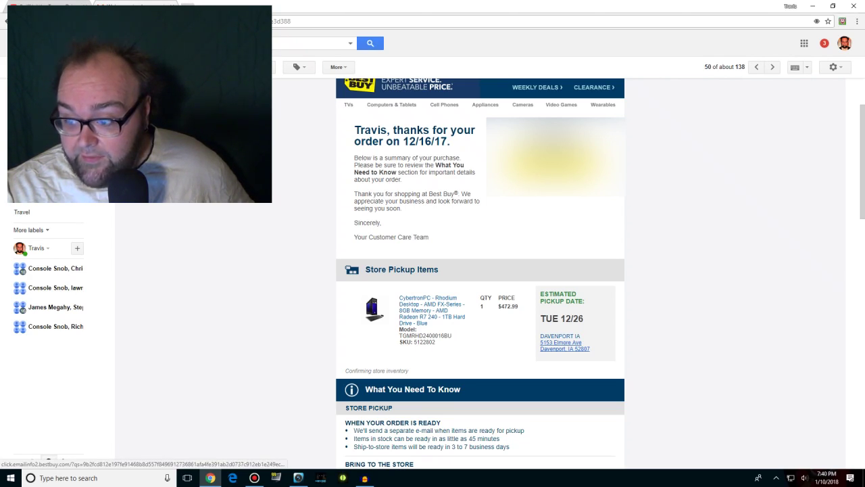
{"action": "left_click", "coordinate": [428, 304]}
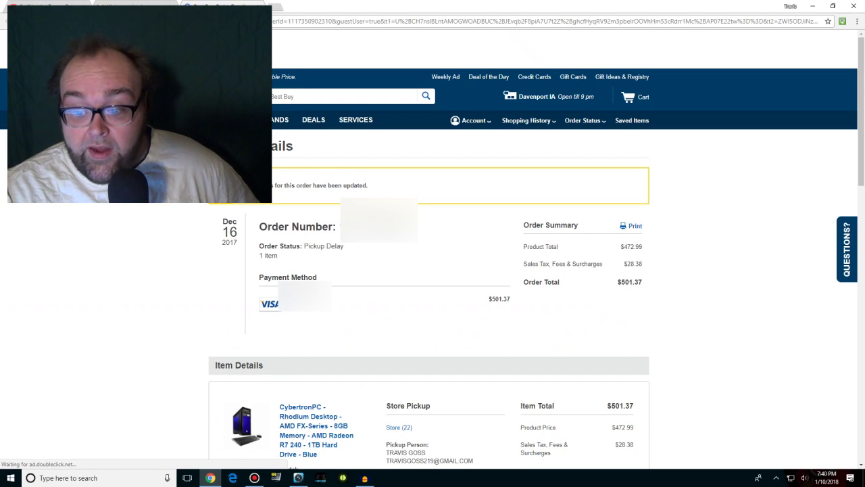
{"action": "scroll", "coordinate": [433, 271], "scroll_direction": "down", "scroll_amount": 1}
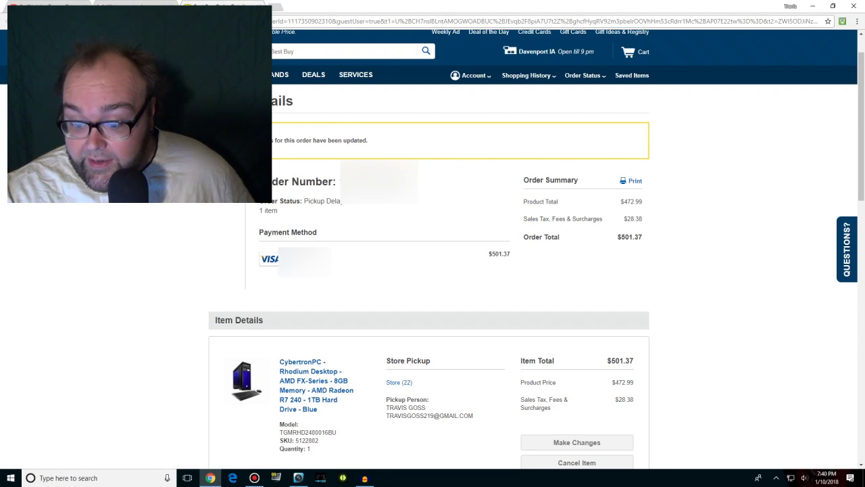
Review the order summary, highlighting the $28.38 sales tax line and the $501.37 order total.
{"action": "mouse_move", "coordinate": [314, 390]}
{"action": "left_mouse_down"}
{"action": "mouse_move", "coordinate": [291, 406]}
{"action": "mouse_move", "coordinate": [442, 278]}
{"action": "left_mouse_up"}
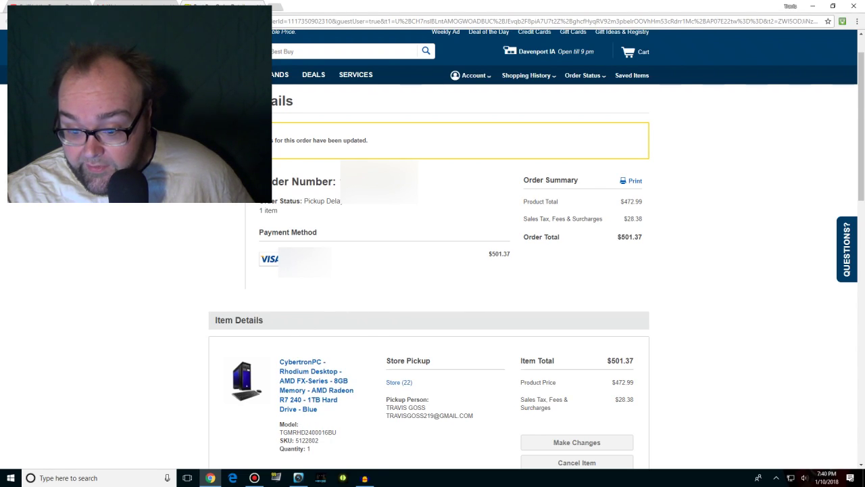
{"action": "left_click_drag", "start_coordinate": [443, 279], "coordinate": [243, 317]}
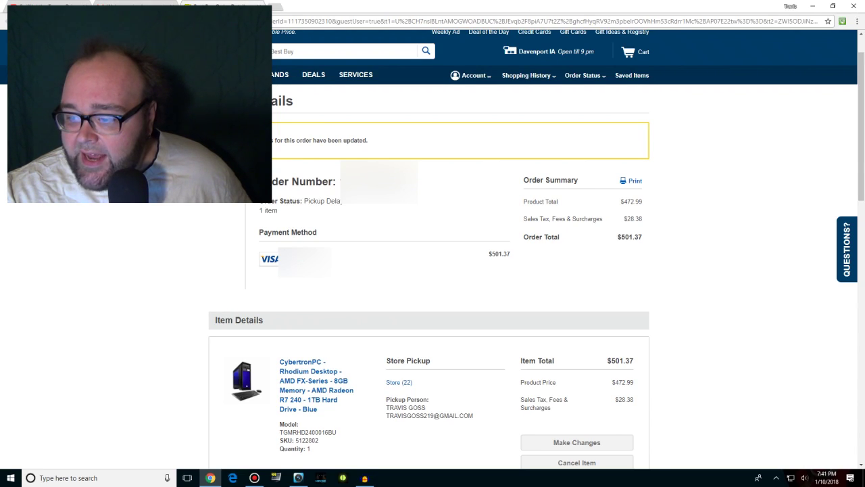
{"action": "left_click_drag", "start_coordinate": [523, 218], "coordinate": [603, 218]}
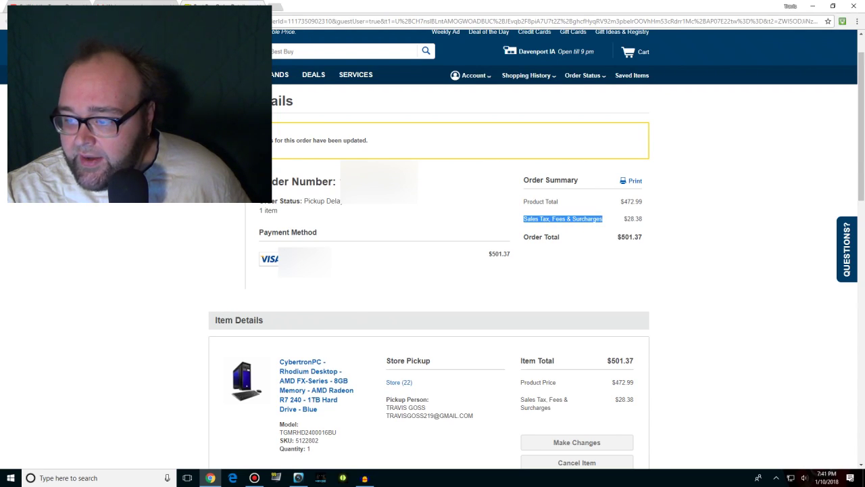
{"action": "left_click", "coordinate": [603, 218]}
{"action": "left_click_drag", "start_coordinate": [523, 237], "coordinate": [642, 237]}
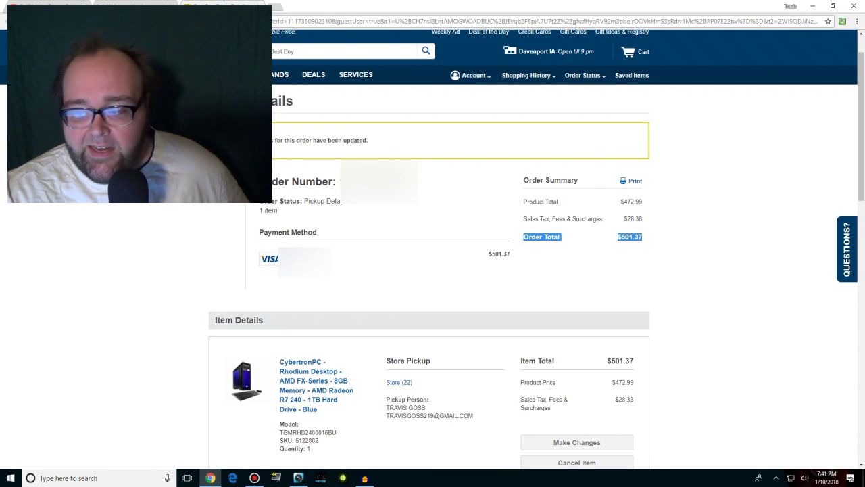
{"action": "left_click", "coordinate": [641, 237]}
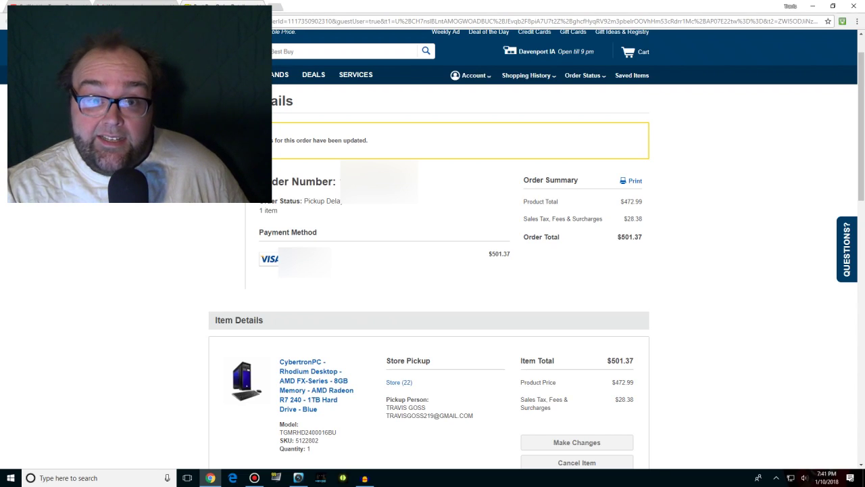